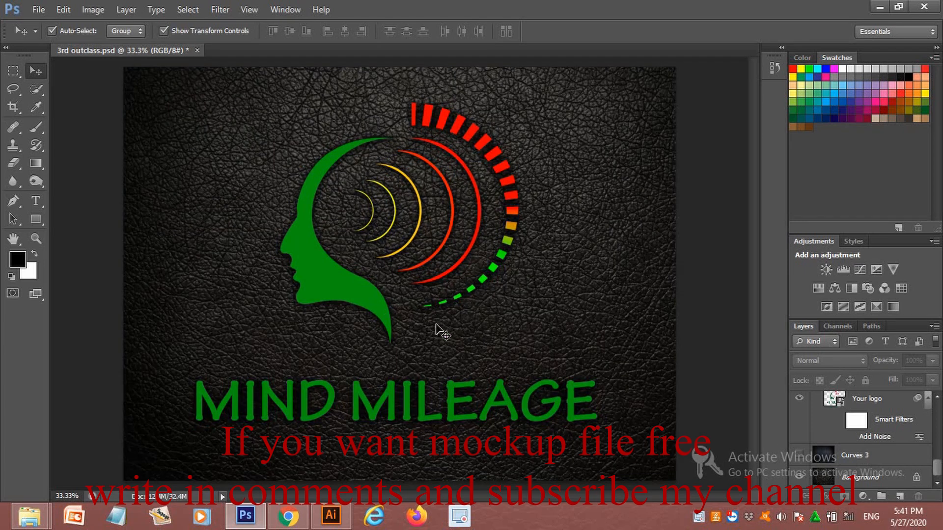
Shift the Mind Mileage logo group slightly to the right on the leather background and deselect it
{"action": "key", "text": "XF86MonBrightnessDown"}
{"action": "left_click_drag", "start_coordinate": [378, 303], "coordinate": [391, 304]}
{"action": "left_click", "coordinate": [653, 293]}
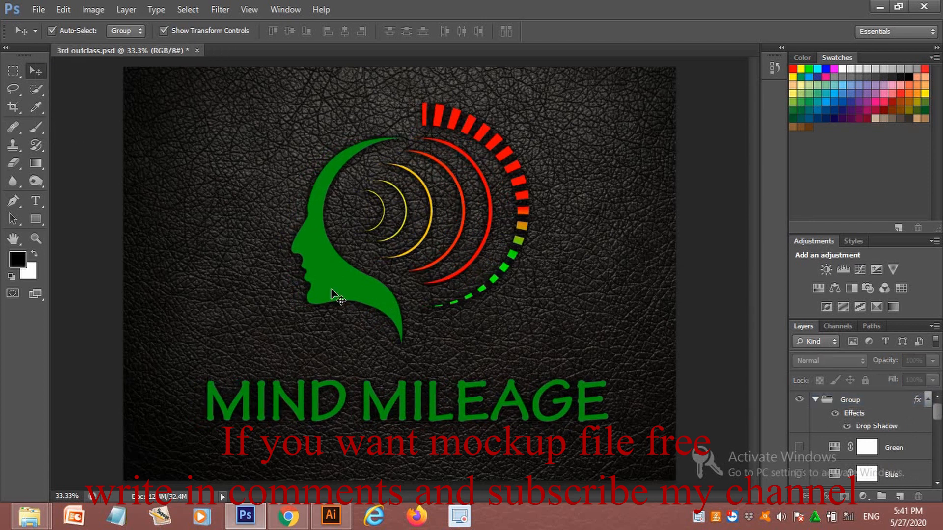
Save the mockup to the Desktop as a JPEG named MOKO 2 with quality 12 (Maximum) and Baseline ("Standard") format
{"action": "left_click", "coordinate": [37, 10]}
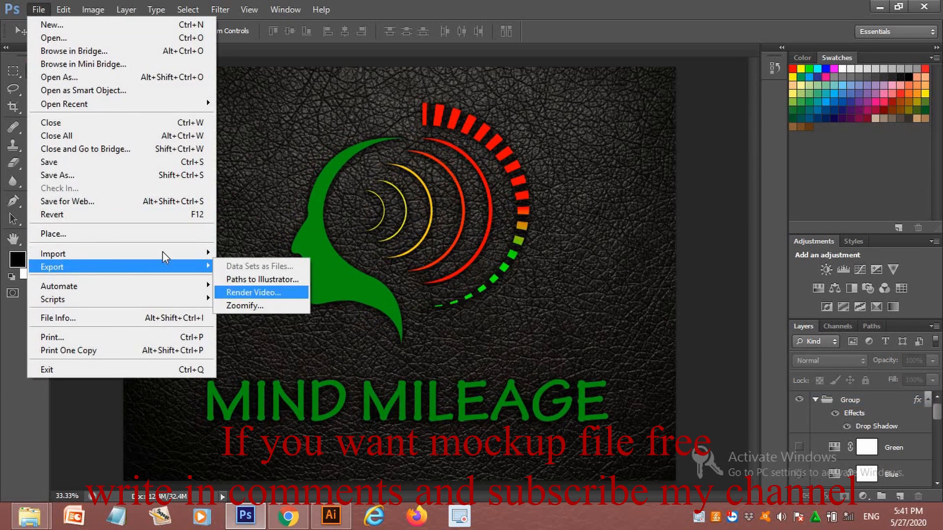
{"action": "left_click", "coordinate": [62, 175]}
{"action": "type", "text": "MOKO 2"}
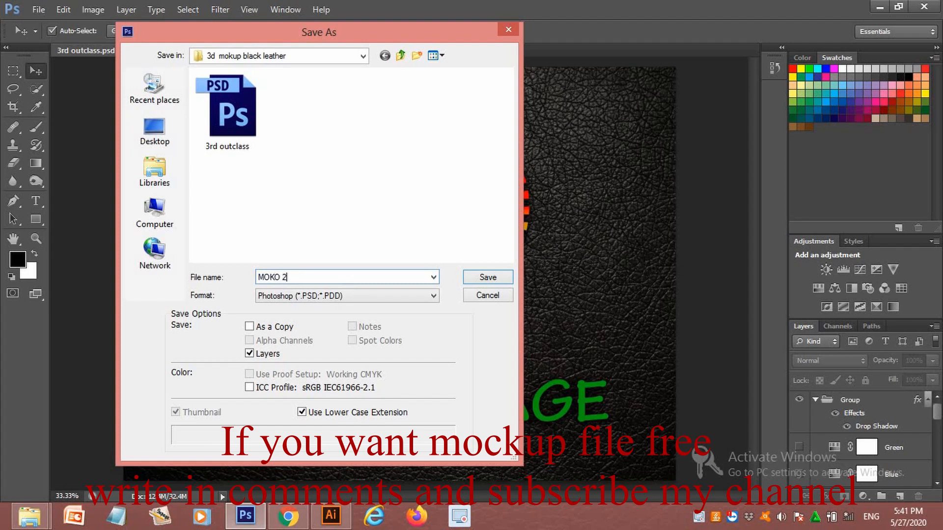
{"action": "left_click", "coordinate": [432, 295]}
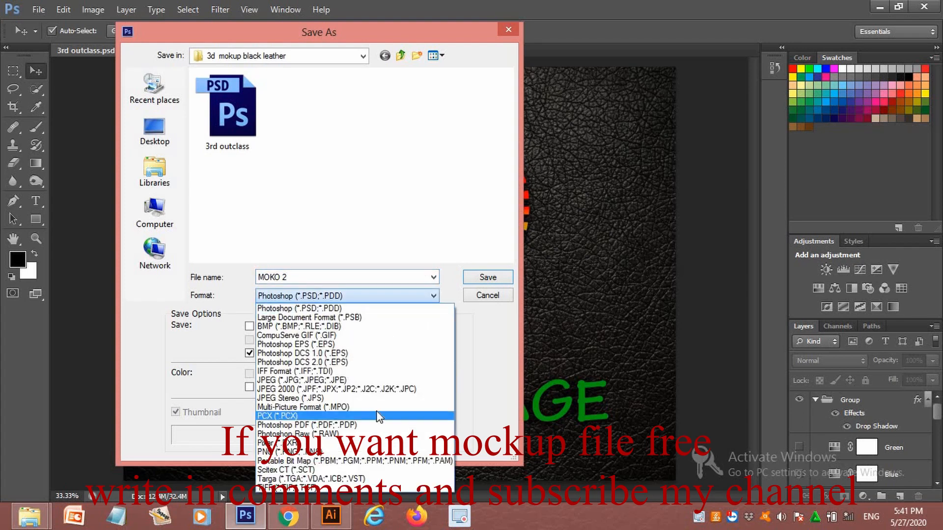
{"action": "left_click", "coordinate": [375, 380]}
{"action": "left_click", "coordinate": [155, 129]}
{"action": "left_click", "coordinate": [489, 278]}
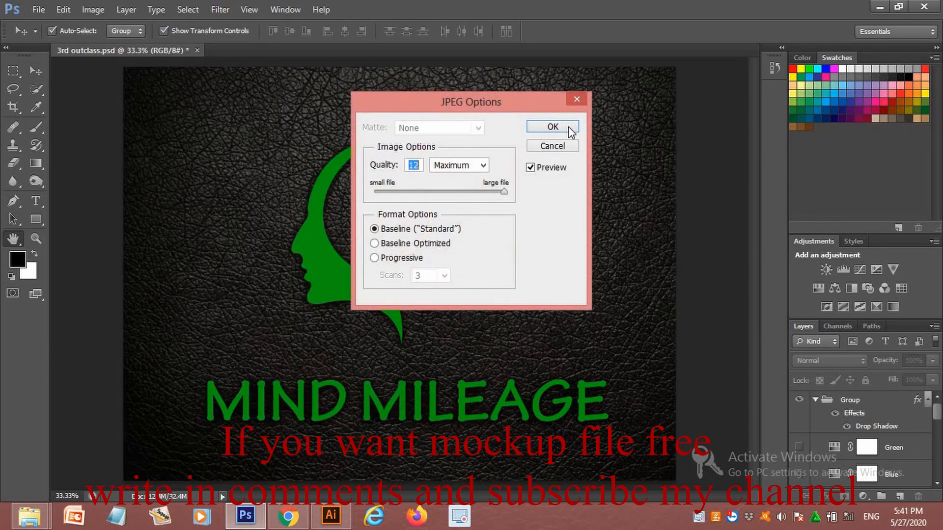
{"action": "left_click", "coordinate": [567, 130]}
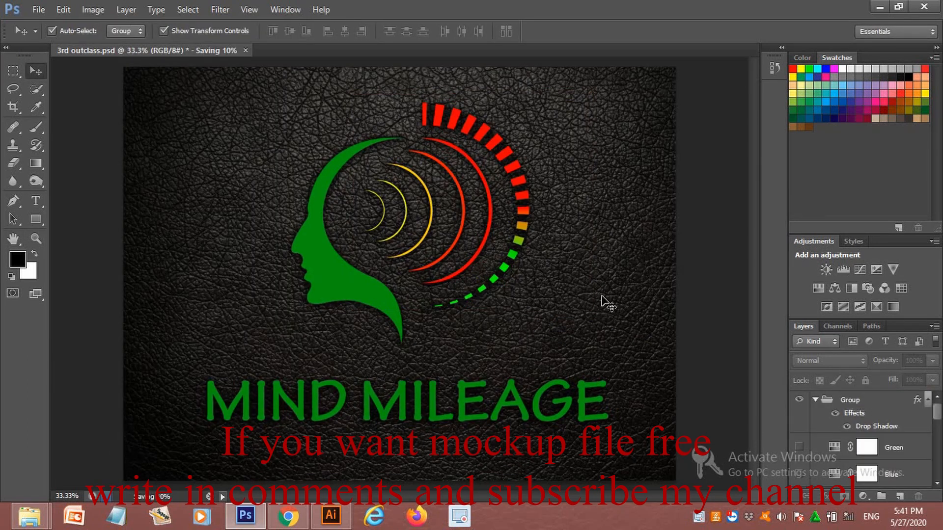
Move the exported MOKO 2 file to an empty area of the desktop and open it in Windows Photo Viewer
{"action": "left_click", "coordinate": [880, 8]}
{"action": "left_click", "coordinate": [880, 9]}
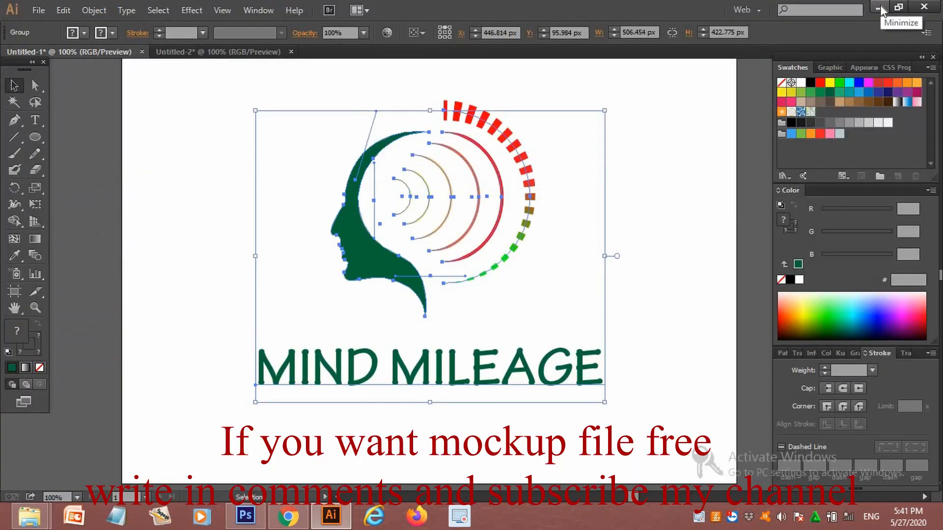
{"action": "left_click", "coordinate": [880, 8]}
{"action": "left_click_drag", "start_coordinate": [25, 20], "coordinate": [611, 204]}
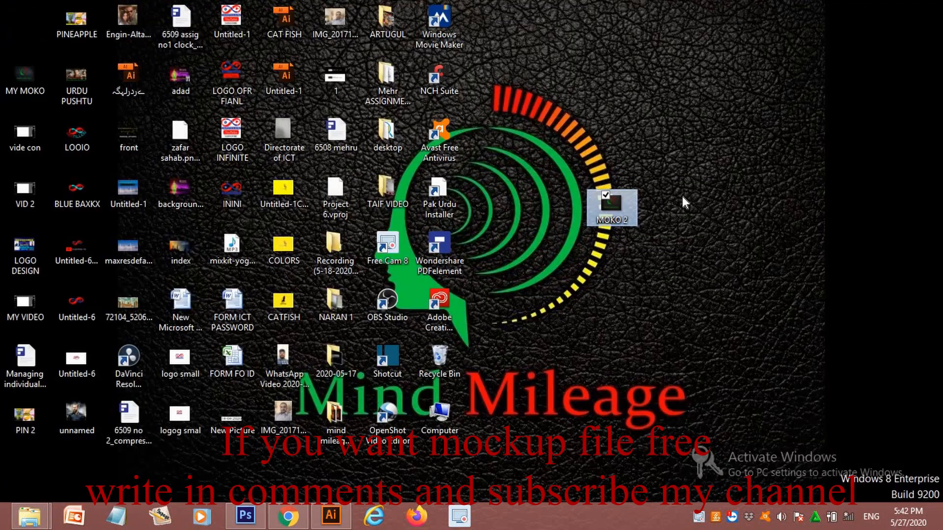
{"action": "double_click", "coordinate": [634, 208]}
{"action": "key", "text": "super+Up"}
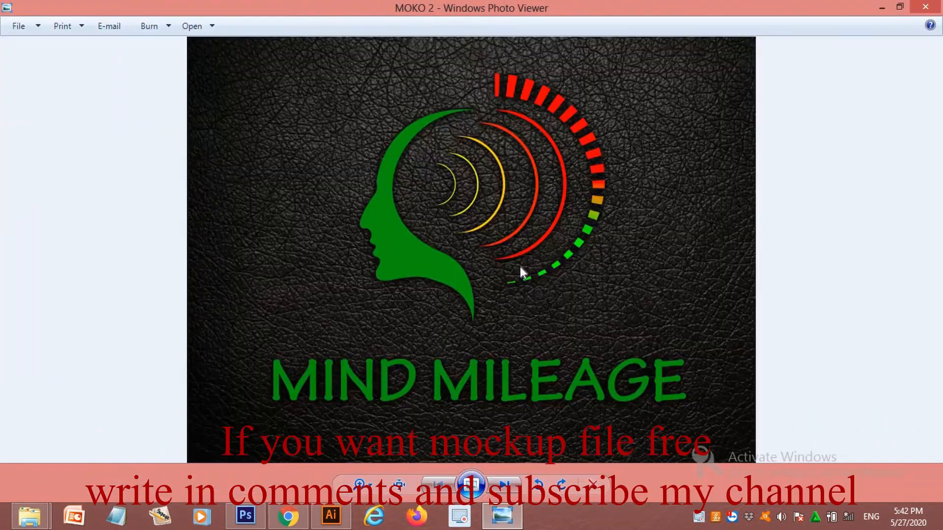
Examine the exported MOKO 2 image, checking the logo's details up close and the whole design
{"action": "scroll", "coordinate": [516, 265], "scroll_direction": "up", "scroll_amount": 3}
{"action": "left_click_drag", "start_coordinate": [504, 310], "coordinate": [498, 344]}
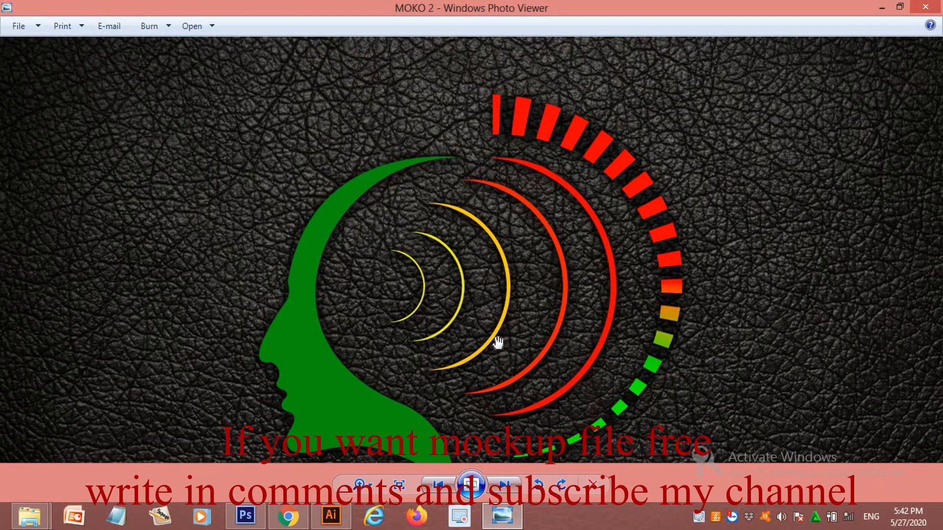
{"action": "scroll", "coordinate": [498, 343], "scroll_direction": "down", "scroll_amount": 4}
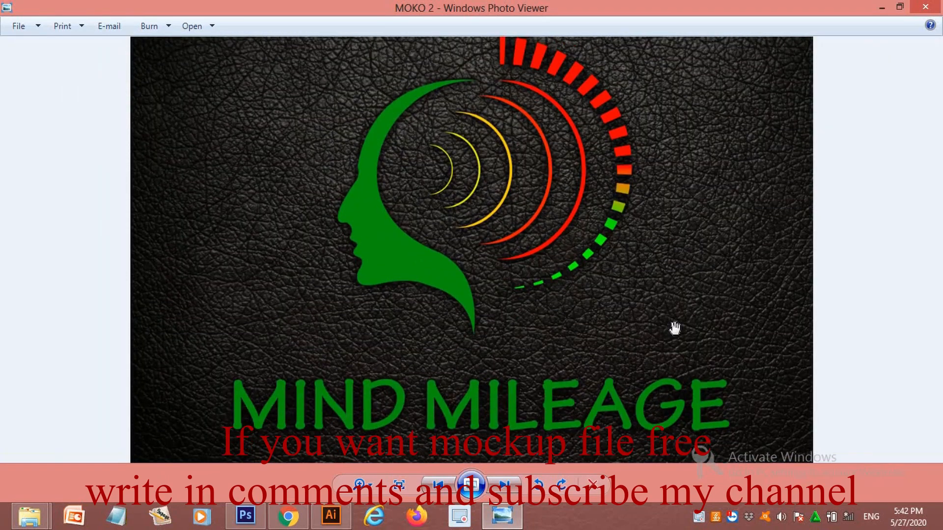
{"action": "left_click", "coordinate": [698, 518]}
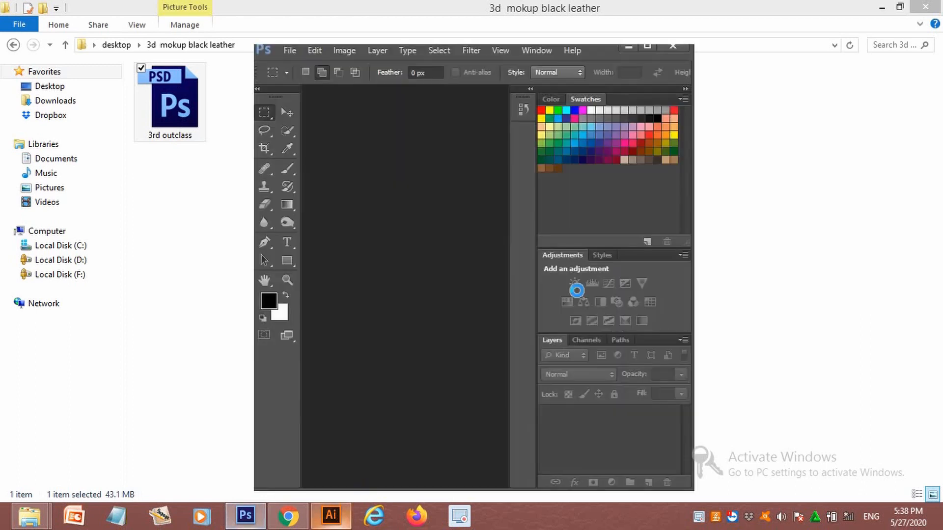
Switch to Photoshop with 3rd outclass.psd open and maximize its window
{"action": "left_click", "coordinate": [648, 42]}
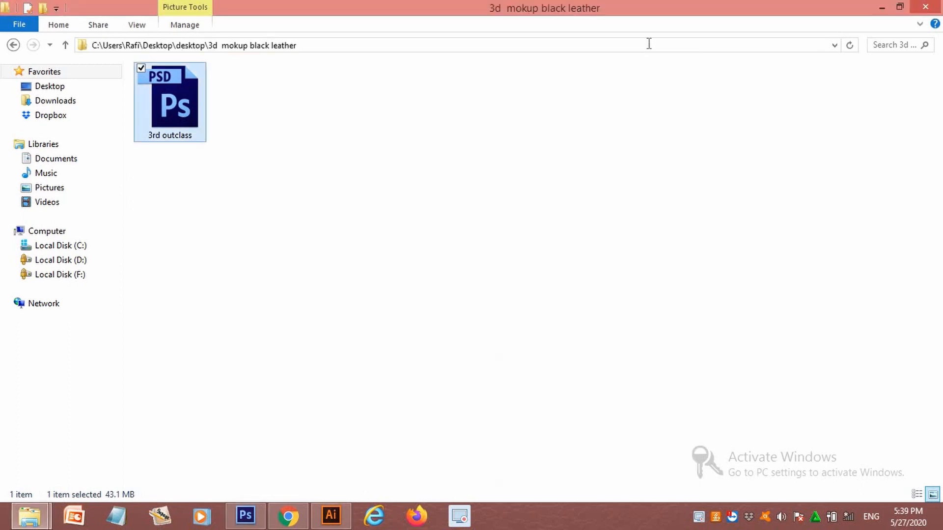
{"action": "left_click", "coordinate": [245, 516]}
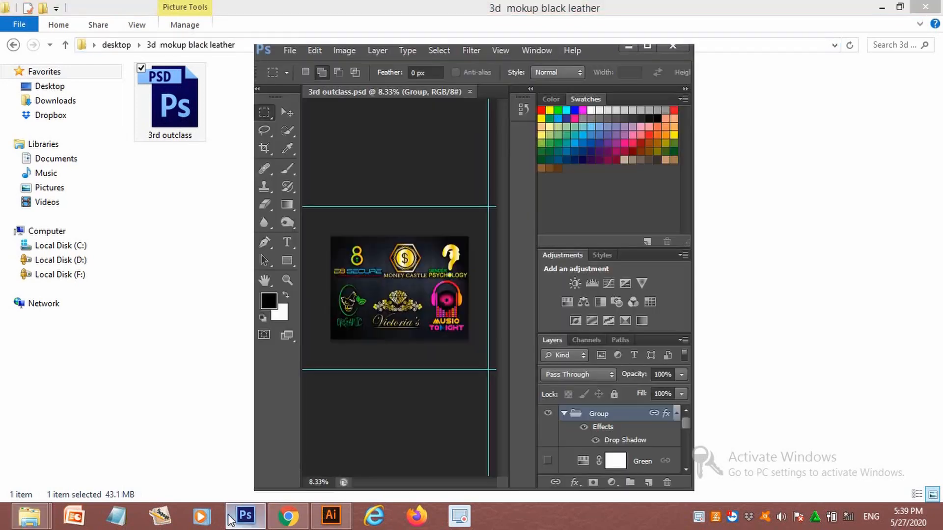
{"action": "left_click", "coordinate": [644, 47]}
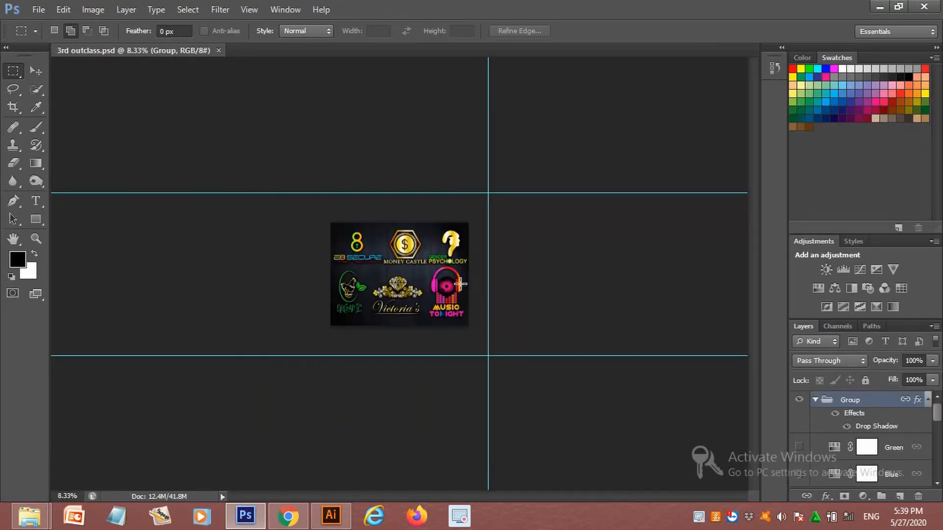
Open the contents of the lowest Your logo smart object, just above the Curves 3 layer, for editing
{"action": "left_click", "coordinate": [36, 238]}
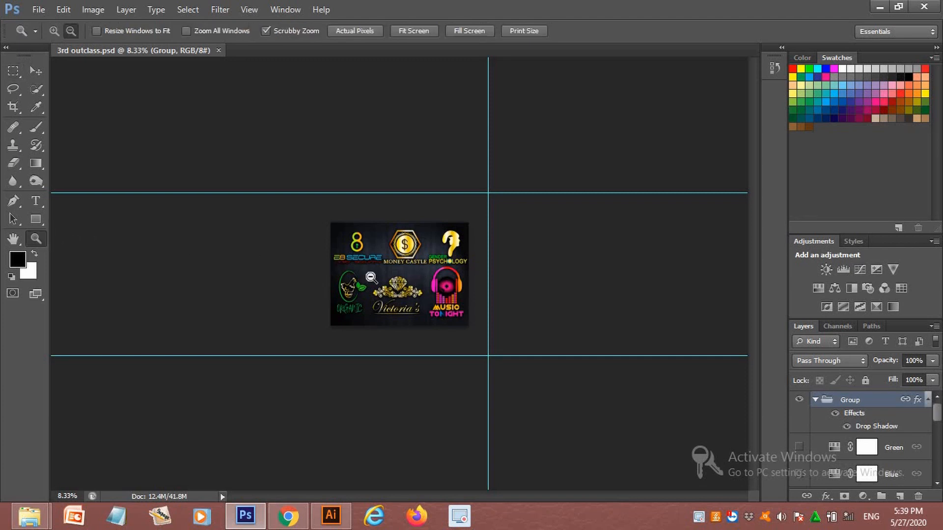
{"action": "left_click", "coordinate": [402, 277], "text": "alt"}
{"action": "left_click", "coordinate": [402, 277]}
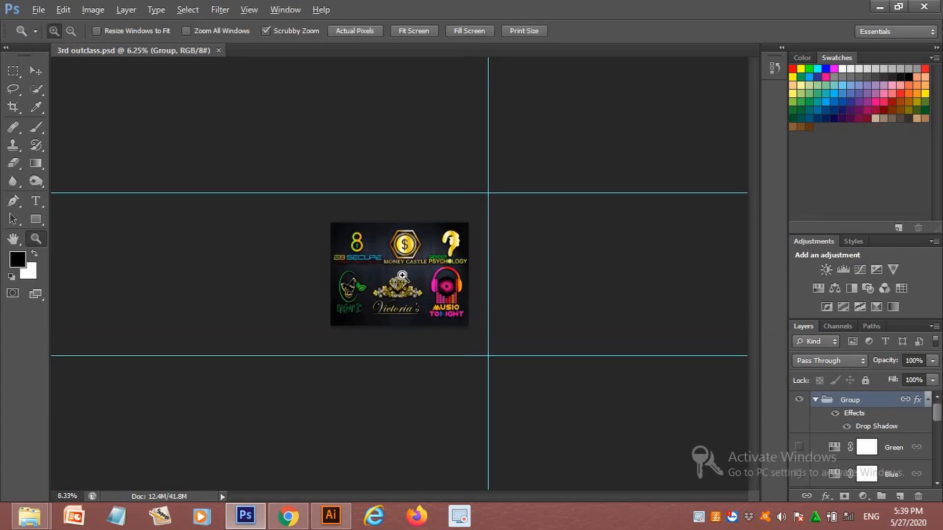
{"action": "left_click", "coordinate": [402, 277]}
{"action": "left_click", "coordinate": [402, 277]}
{"action": "left_click", "coordinate": [403, 276]}
{"action": "left_click", "coordinate": [402, 276]}
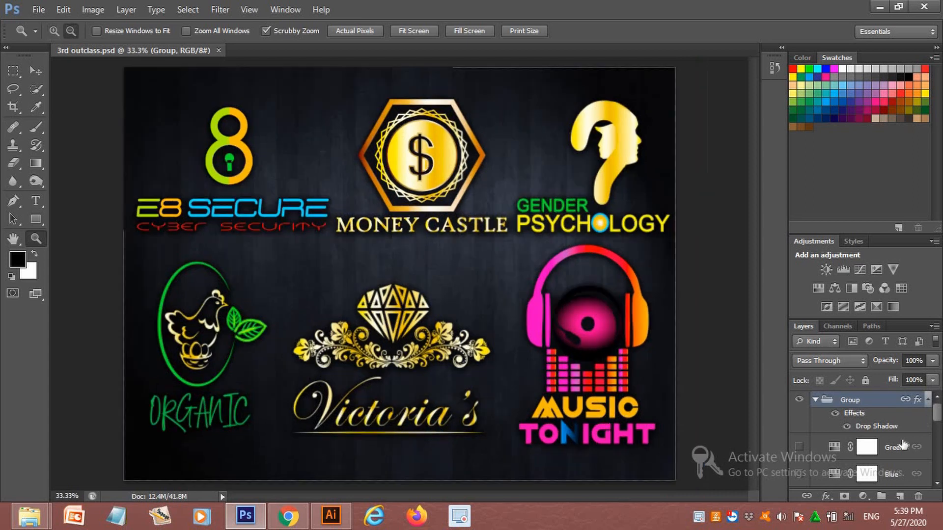
{"action": "scroll", "coordinate": [939, 410], "scroll_direction": "down", "scroll_amount": 3}
{"action": "scroll", "coordinate": [869, 457], "scroll_direction": "down", "scroll_amount": 5}
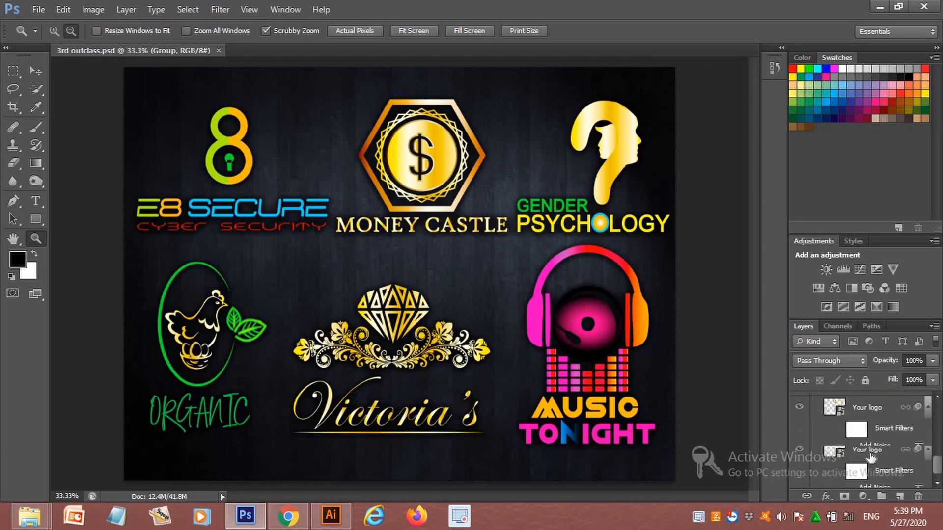
{"action": "double_click", "coordinate": [841, 402]}
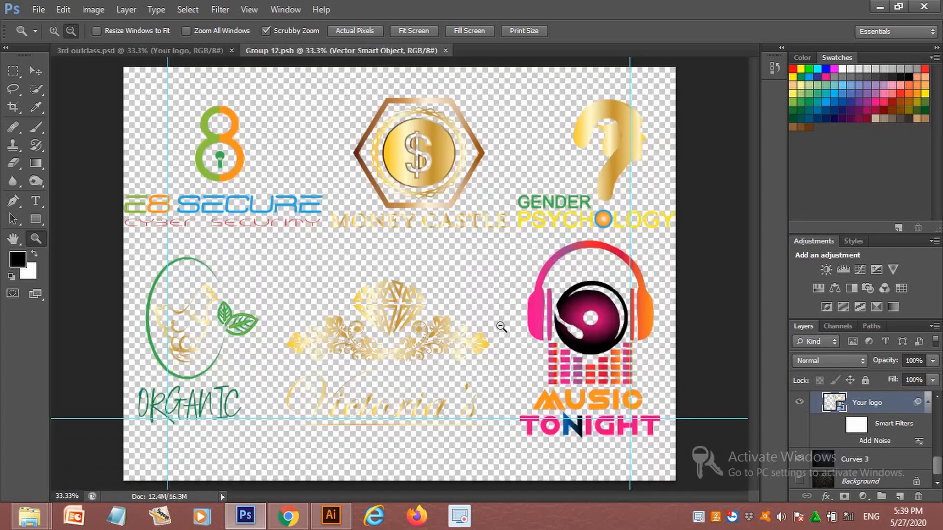
Paste the copied Mind Mileage logo as a smart object and place it scaled to 87.76% width and 89.83% height
{"action": "key", "text": "ctrl+v"}
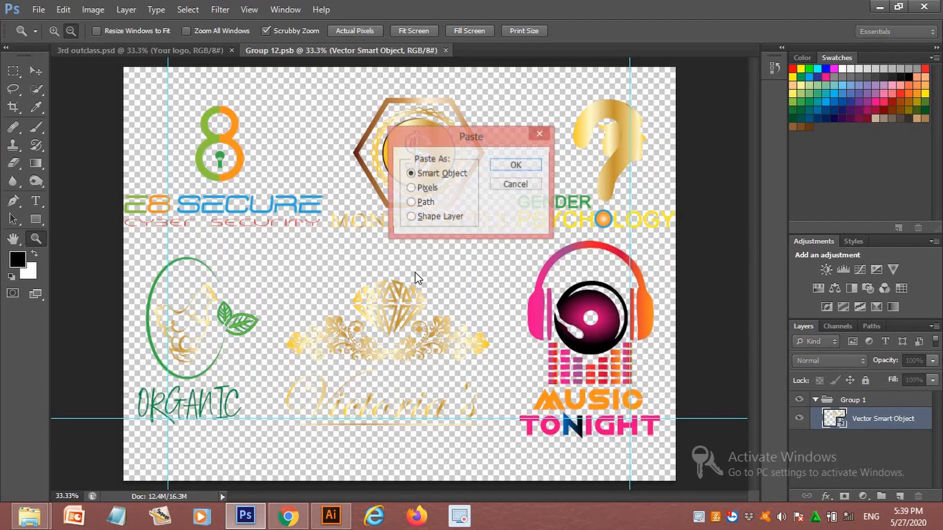
{"action": "left_click", "coordinate": [521, 167]}
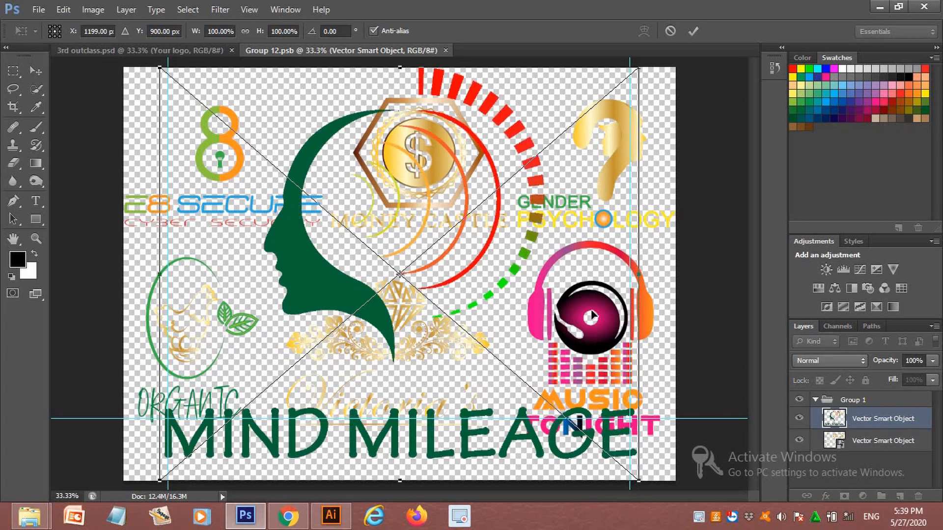
{"action": "left_click_drag", "start_coordinate": [402, 68], "coordinate": [401, 89]}
{"action": "left_click_drag", "start_coordinate": [614, 279], "coordinate": [572, 279]}
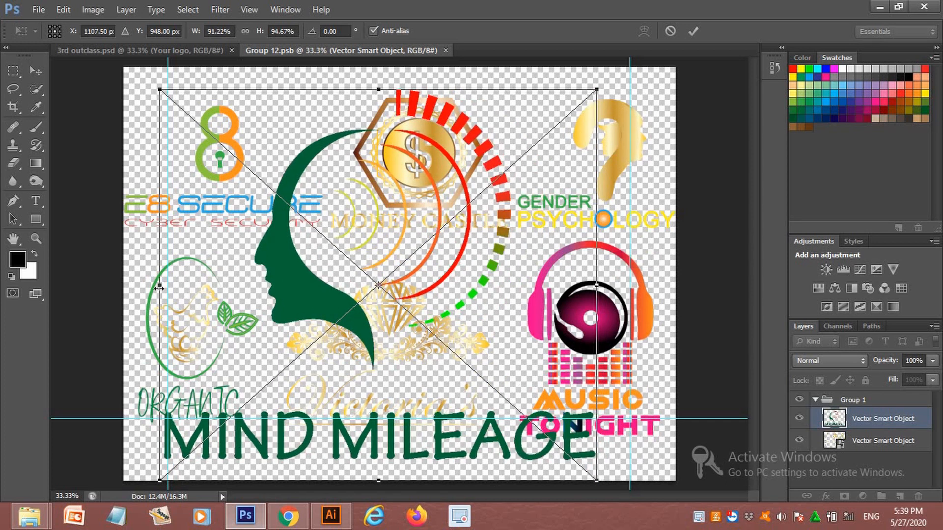
{"action": "mouse_move", "coordinate": [170, 288]}
{"action": "left_mouse_down"}
{"action": "mouse_move", "coordinate": [189, 284]}
{"action": "mouse_move", "coordinate": [176, 286]}
{"action": "left_mouse_up"}
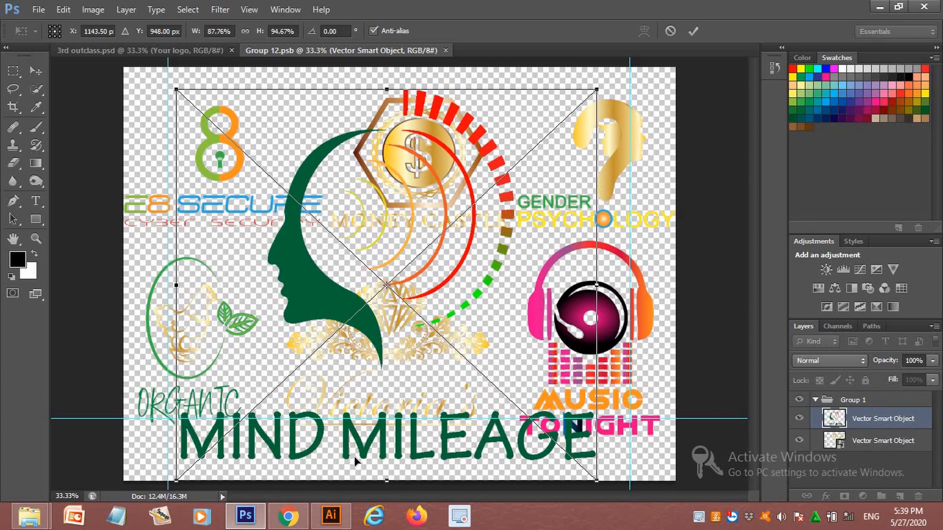
{"action": "left_click_drag", "start_coordinate": [387, 462], "coordinate": [387, 460]}
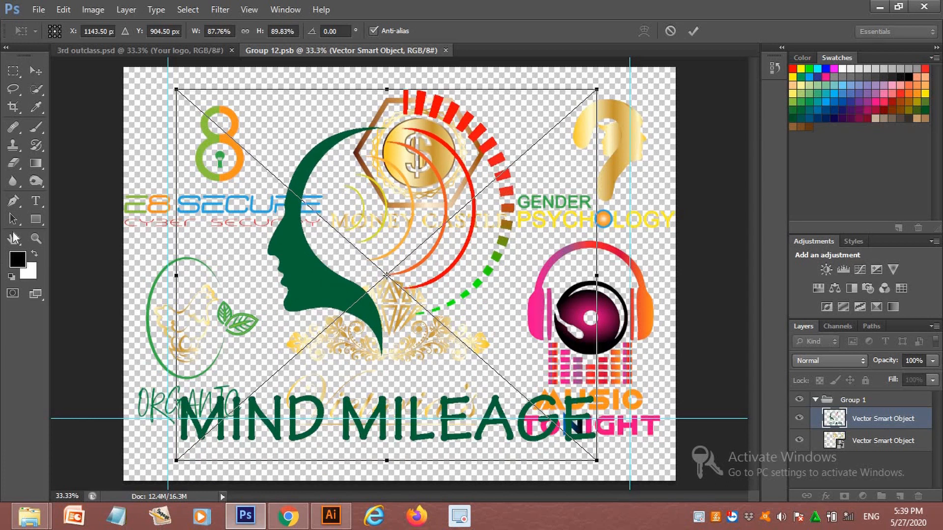
{"action": "left_click", "coordinate": [35, 70]}
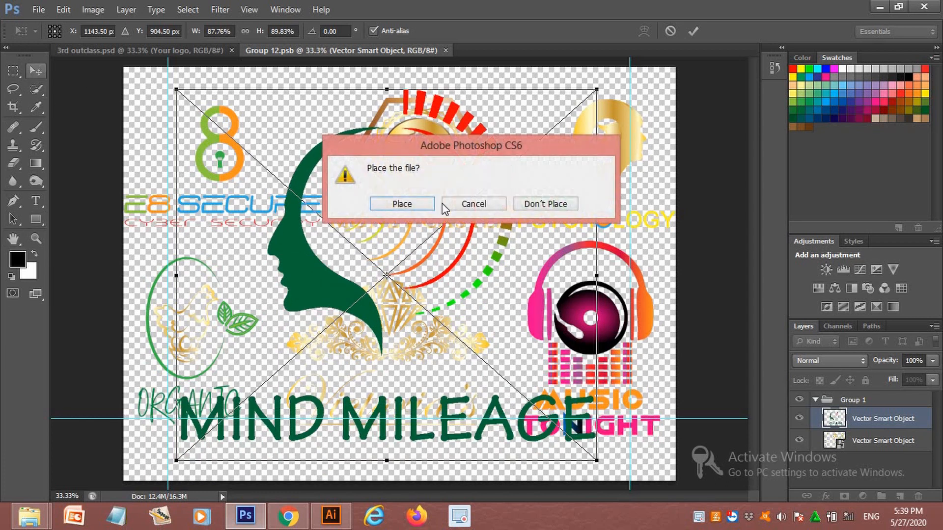
{"action": "left_click", "coordinate": [409, 204]}
Delete the layer holding the old sample logos and close Group 12.psb, saving its changes
{"action": "left_click_drag", "start_coordinate": [919, 473], "coordinate": [918, 495]}
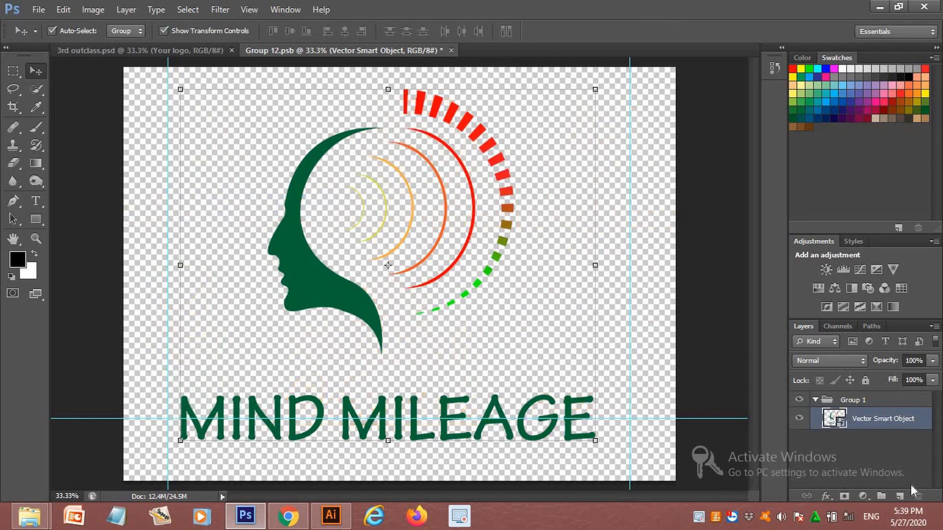
{"action": "left_click", "coordinate": [454, 50]}
{"action": "left_click", "coordinate": [409, 202]}
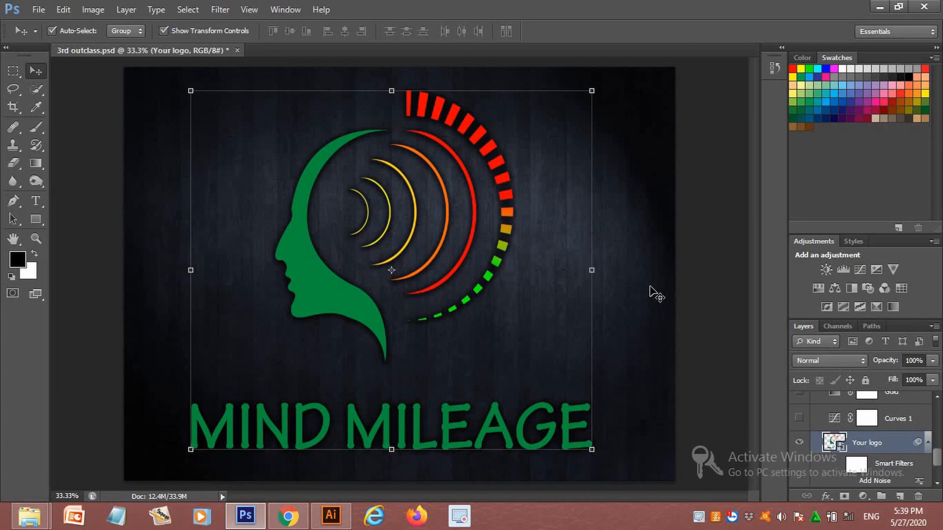
Try showing the Gold adjustment layer over the logo
{"action": "scroll", "coordinate": [882, 427], "scroll_direction": "up", "scroll_amount": 3}
{"action": "scroll", "coordinate": [881, 428], "scroll_direction": "up", "scroll_amount": 3}
{"action": "scroll", "coordinate": [851, 442], "scroll_direction": "up", "scroll_amount": 1}
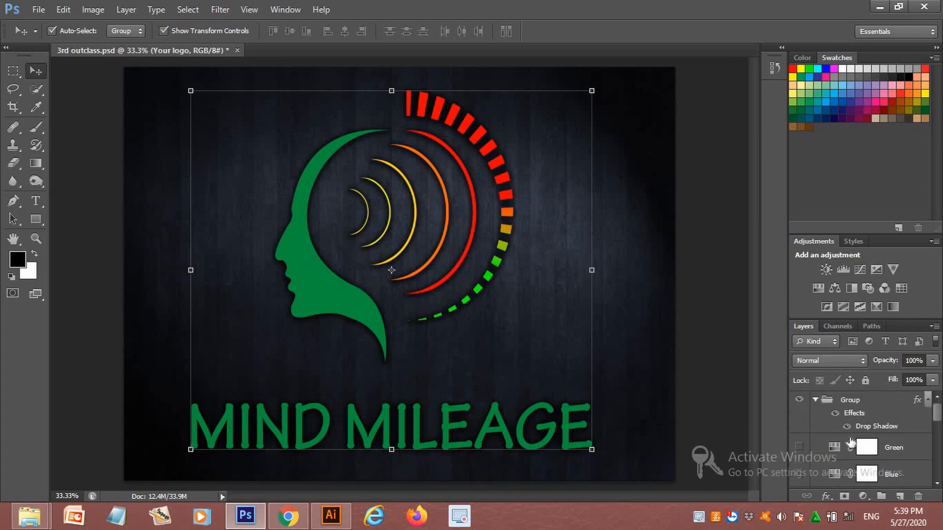
{"action": "scroll", "coordinate": [851, 443], "scroll_direction": "down", "scroll_amount": 4}
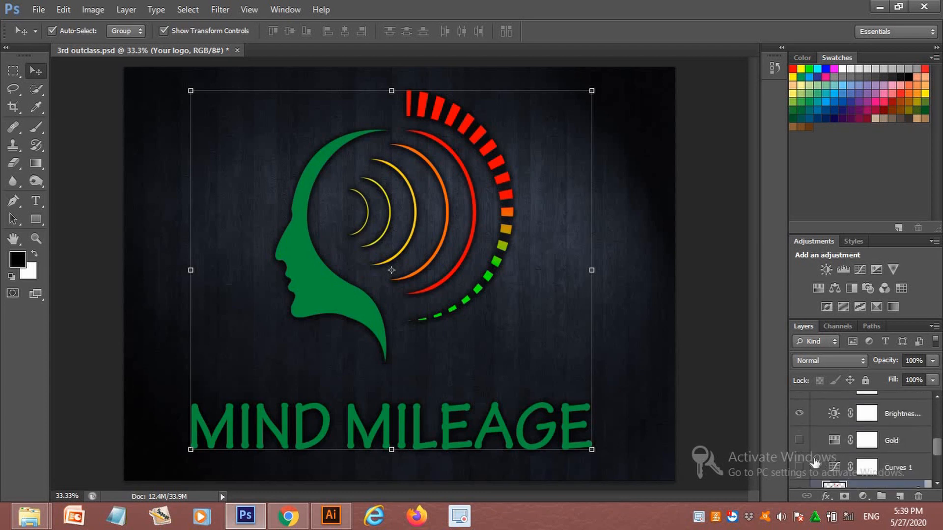
{"action": "left_click", "coordinate": [799, 441]}
Add a Vibrance adjustment layer above the Your logo layer with vibrance +24 and saturation +28
{"action": "left_click", "coordinate": [894, 270]}
{"action": "left_click", "coordinate": [894, 269]}
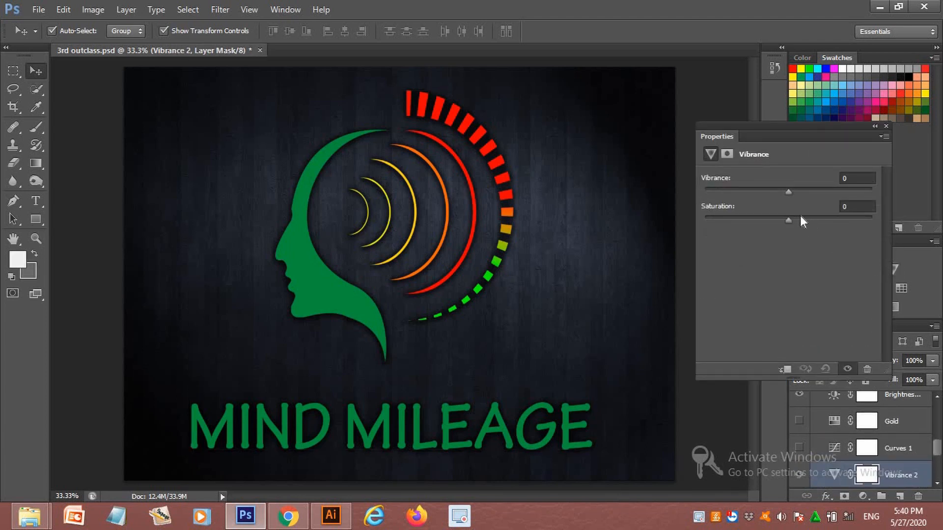
{"action": "left_click_drag", "start_coordinate": [792, 193], "coordinate": [811, 220]}
{"action": "left_click", "coordinate": [885, 127]}
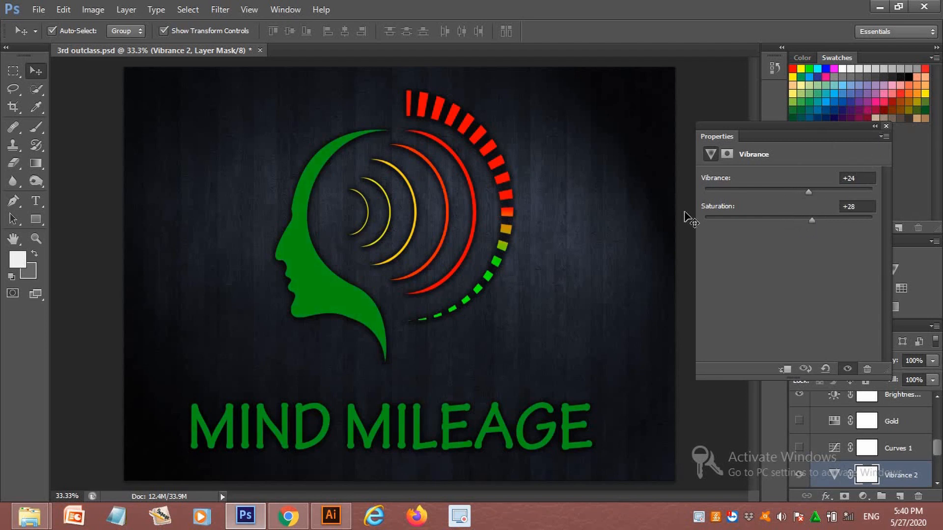
Scale the Mind Mileage logo group to 88.68% height, keeping its width at 100%, and apply the transformation
{"action": "left_click", "coordinate": [347, 301]}
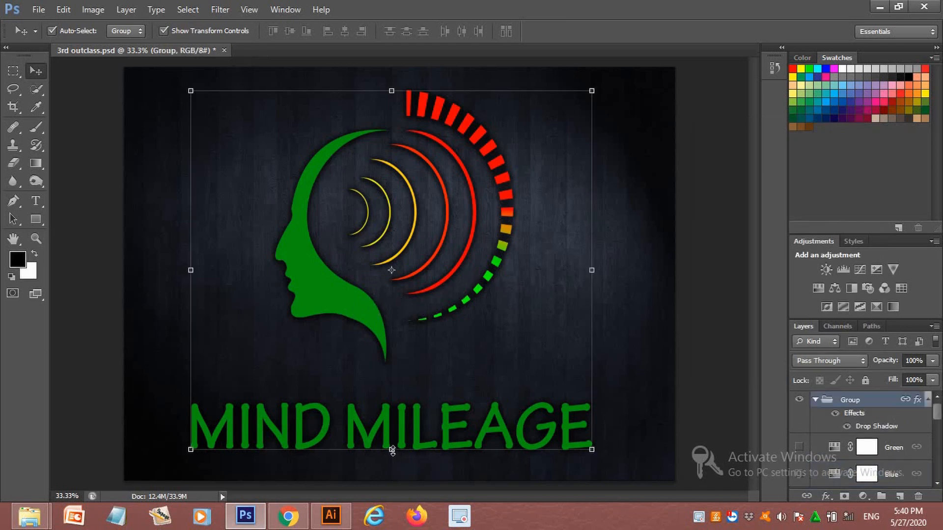
{"action": "left_click_drag", "start_coordinate": [392, 450], "coordinate": [392, 418]}
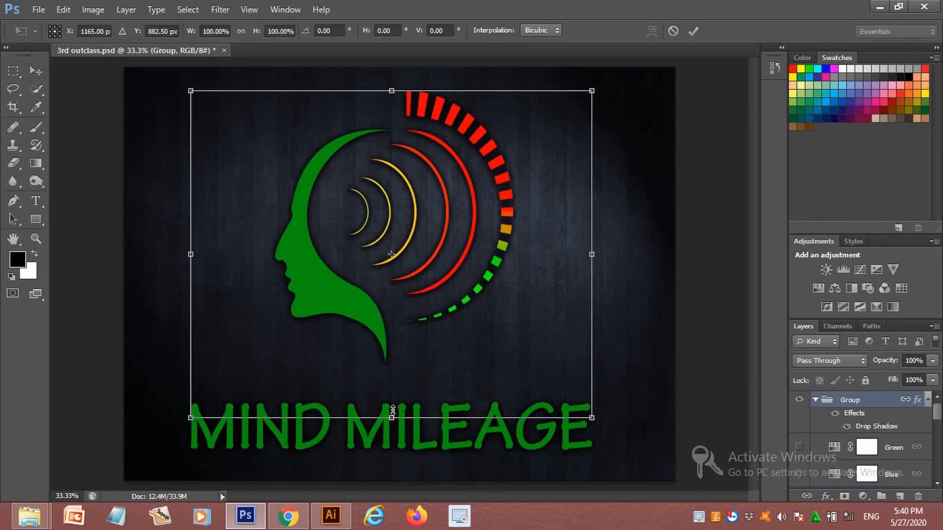
{"action": "left_click_drag", "start_coordinate": [475, 454], "coordinate": [570, 409]}
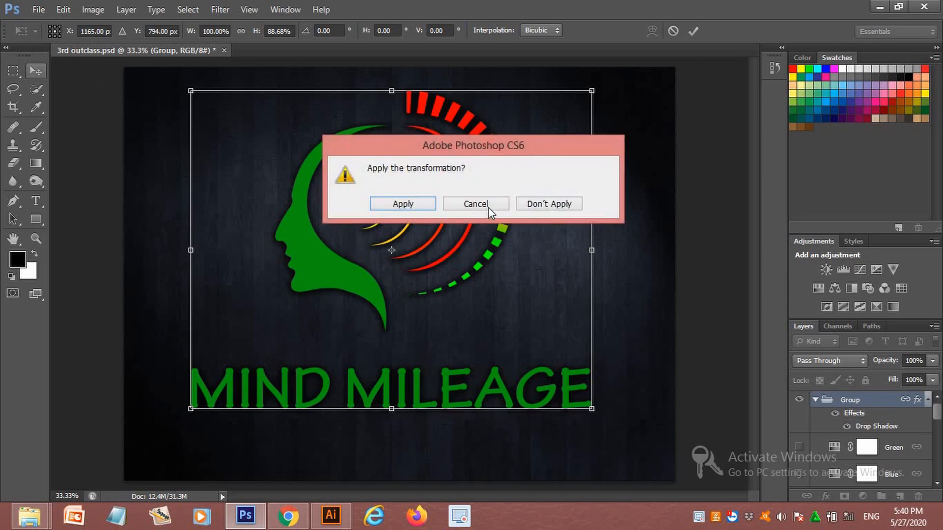
{"action": "left_click", "coordinate": [415, 205]}
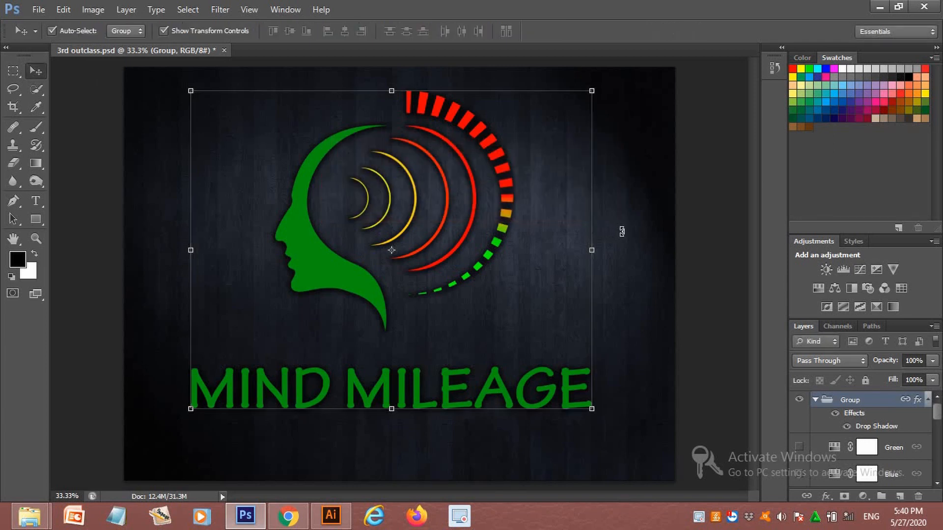
{"action": "left_click", "coordinate": [629, 196]}
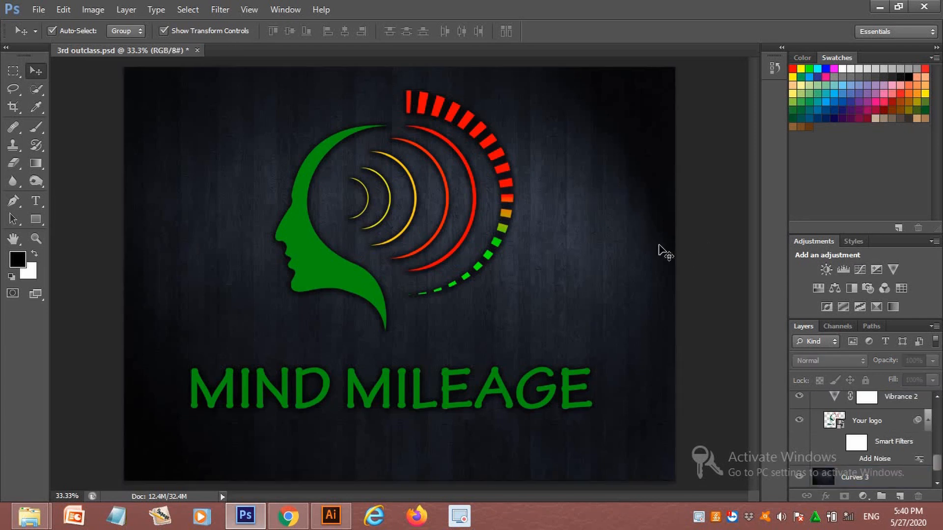
Move the logo group slightly down and to the right to centre it on the dark wooden background, and deselect it
{"action": "left_click", "coordinate": [348, 292]}
{"action": "left_click_drag", "start_coordinate": [348, 297], "coordinate": [353, 310]}
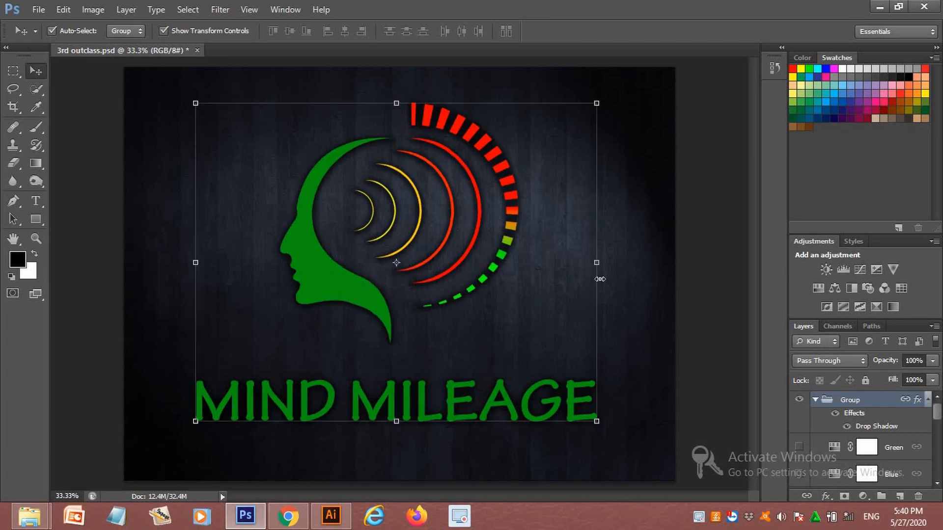
{"action": "left_click", "coordinate": [657, 232]}
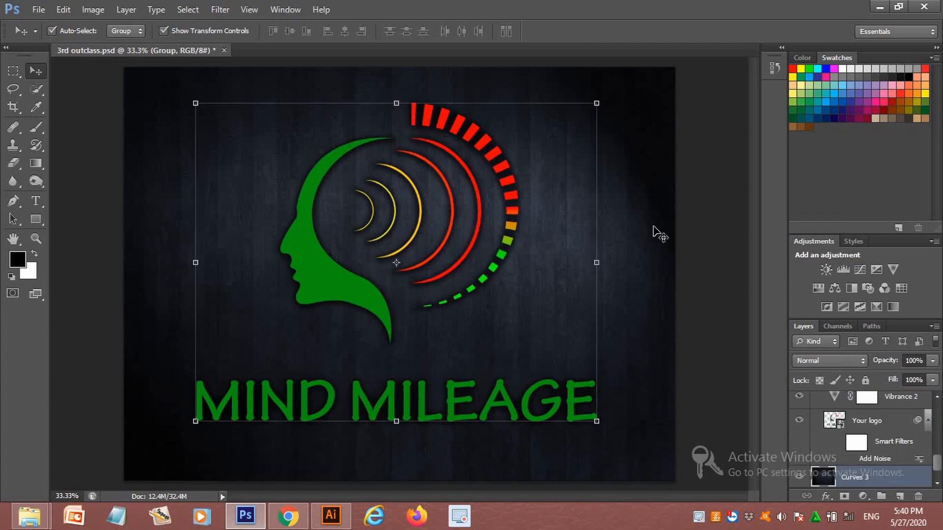
{"action": "left_click", "coordinate": [698, 235]}
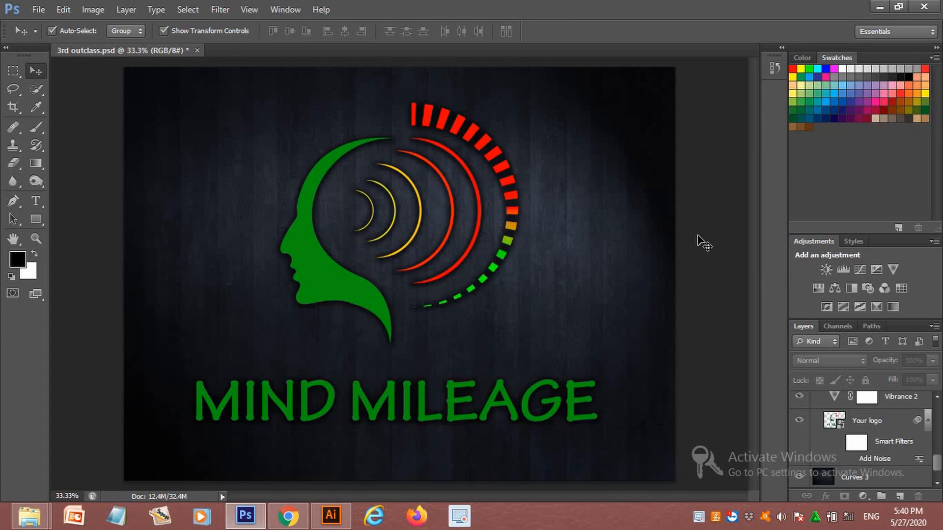
Save the wooden-background version of the mockup as a JPEG with maximum quality 12 and Baseline ("Standard") format
{"action": "left_click", "coordinate": [40, 13]}
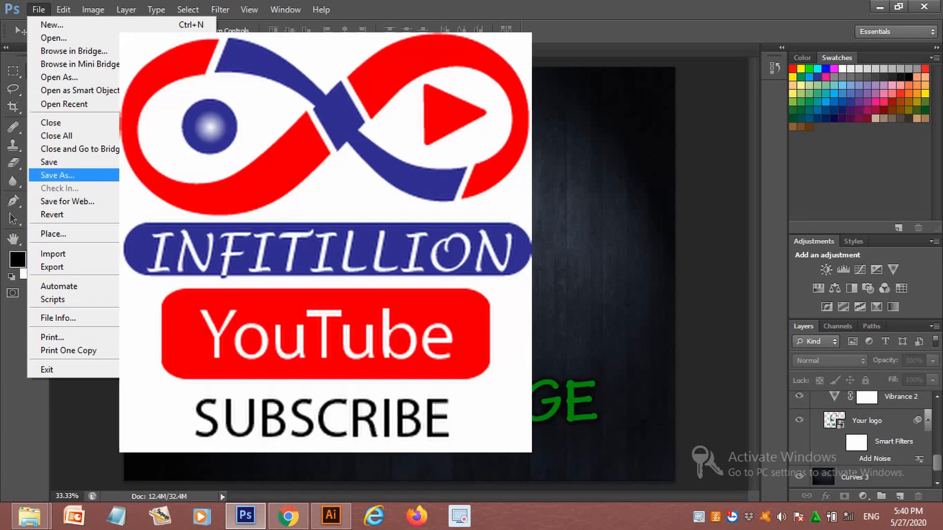
{"action": "left_click", "coordinate": [132, 175]}
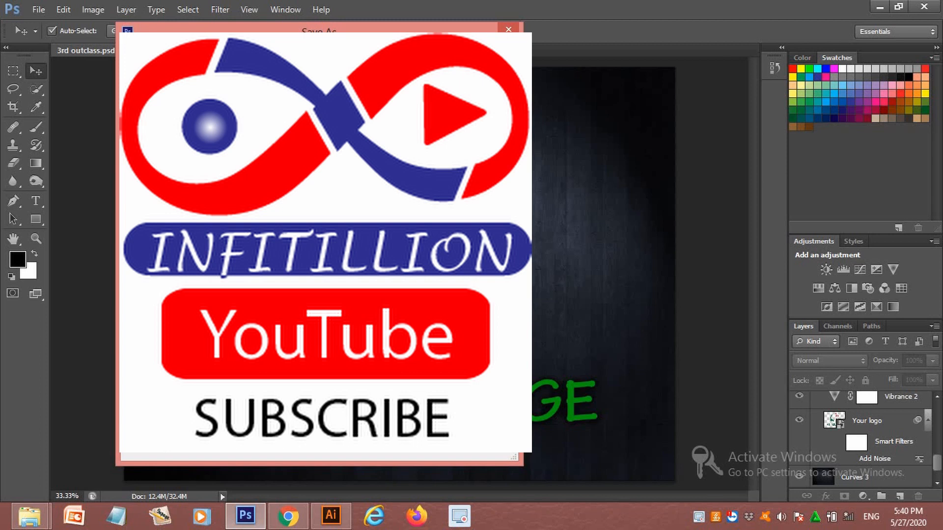
{"action": "left_click", "coordinate": [355, 297]}
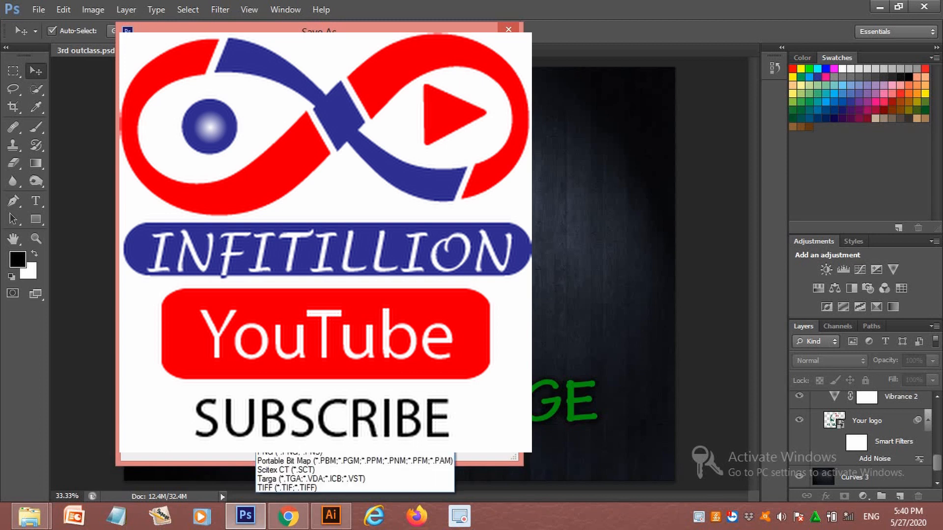
{"action": "key", "text": "Return"}
{"action": "key", "text": "Return"}
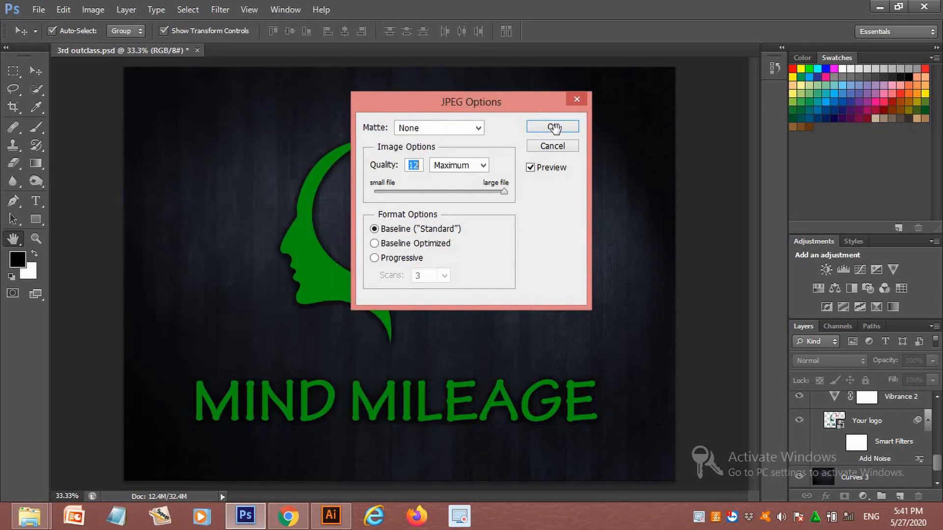
{"action": "left_click", "coordinate": [565, 127]}
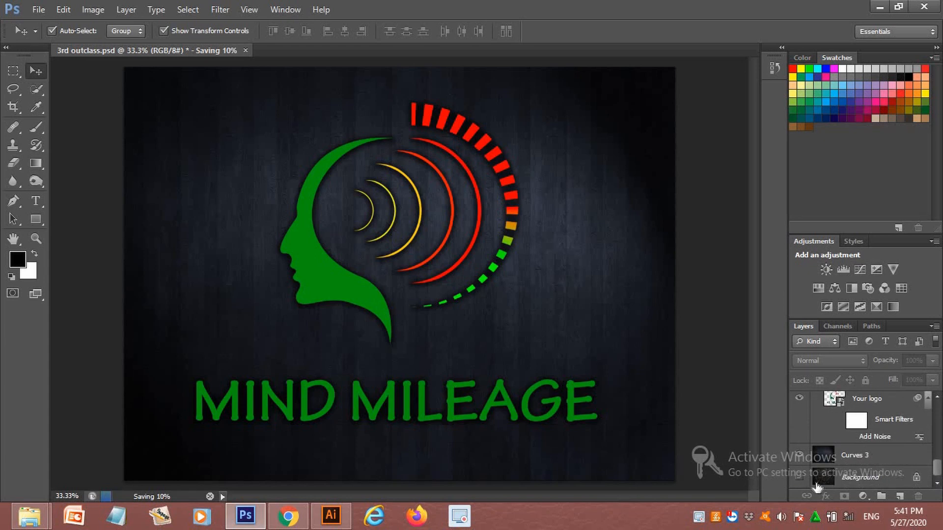
Hide the Curves 3 layer to reveal the leather background and shift the logo group 0.160 in to the right
{"action": "left_click", "coordinate": [800, 456]}
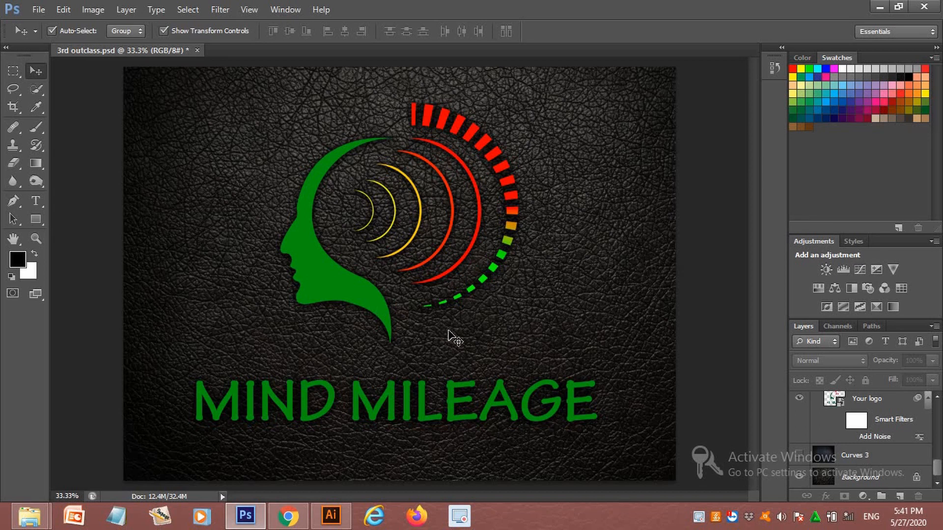
{"action": "key", "text": "XF86MonBrightnessUp"}
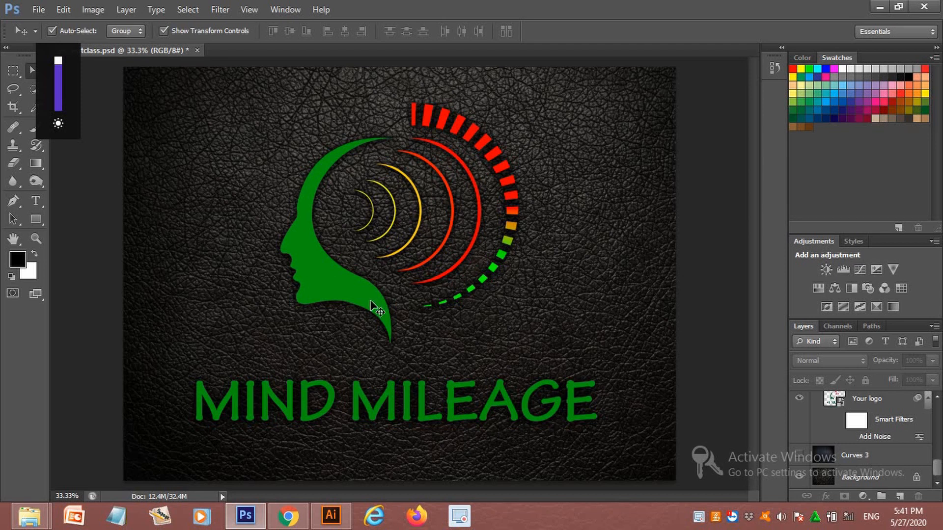
{"action": "left_click", "coordinate": [383, 305]}
{"action": "left_click_drag", "start_coordinate": [382, 305], "coordinate": [393, 306]}
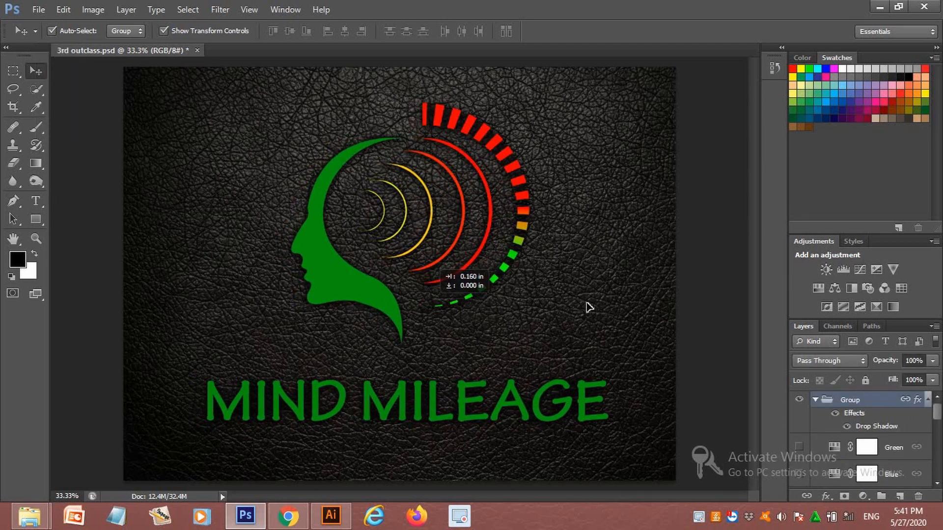
{"action": "left_click", "coordinate": [653, 292]}
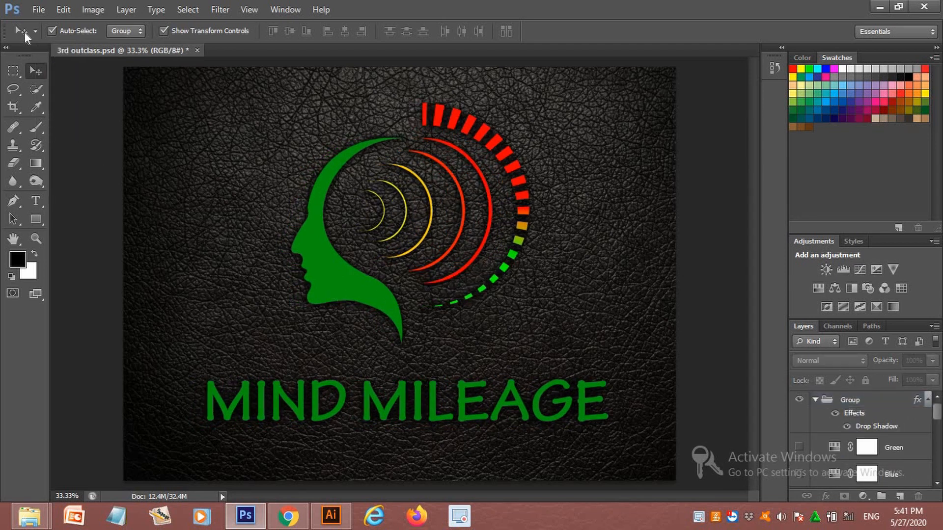
Save a JPEG copy of the leather mockup to the Desktop as MOKO 2 with maximum quality 12
{"action": "left_click", "coordinate": [34, 11]}
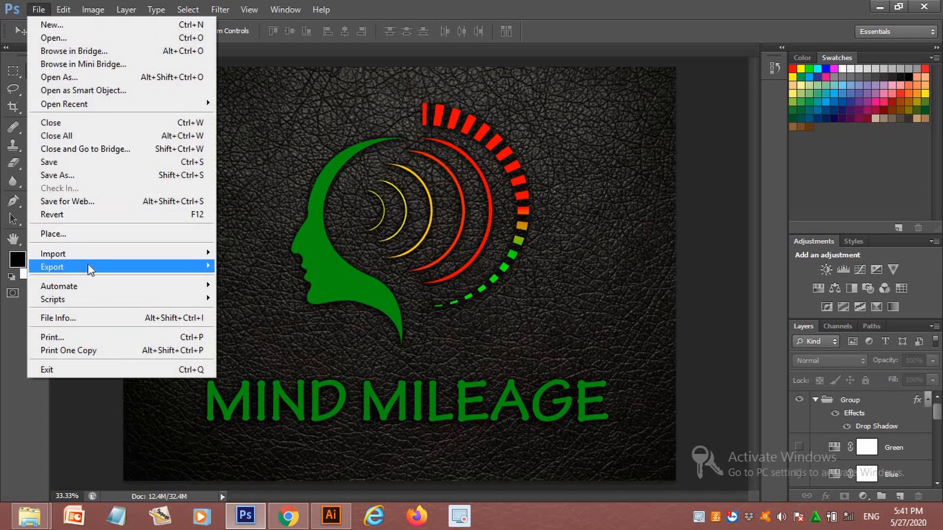
{"action": "mouse_move", "coordinate": [90, 267]}
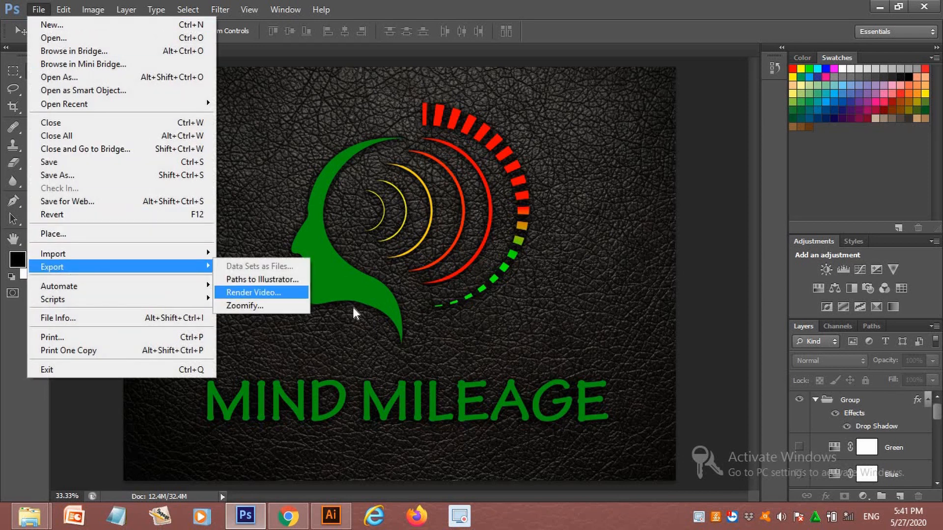
{"action": "left_click", "coordinate": [157, 175]}
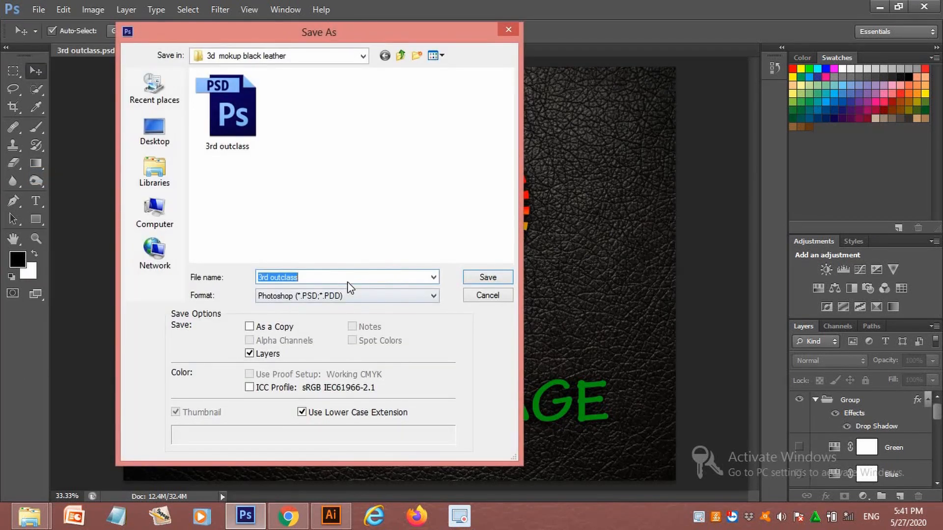
{"action": "left_click", "coordinate": [433, 296]}
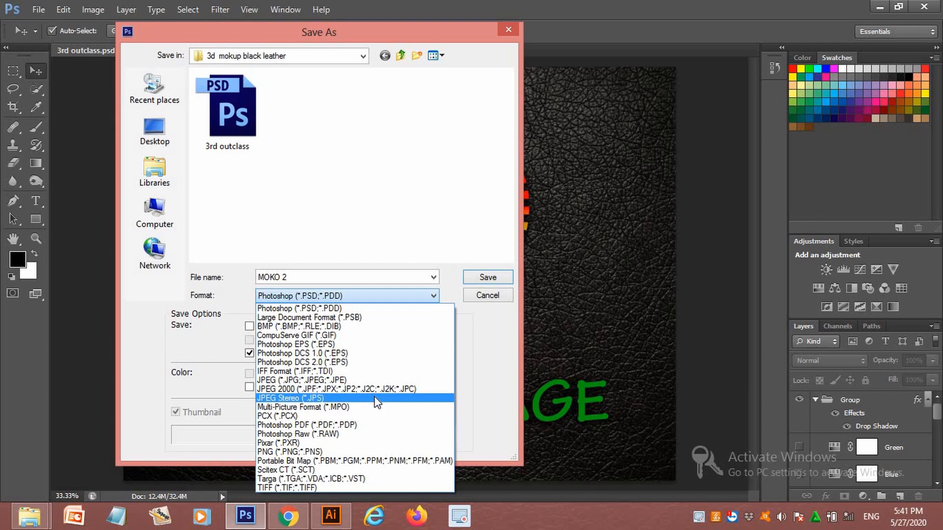
{"action": "left_click", "coordinate": [369, 381]}
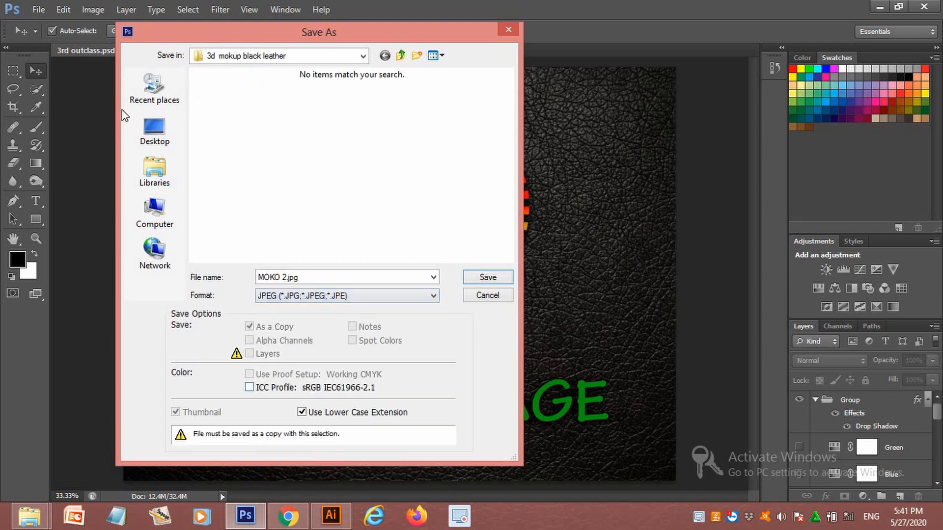
{"action": "left_click", "coordinate": [156, 142]}
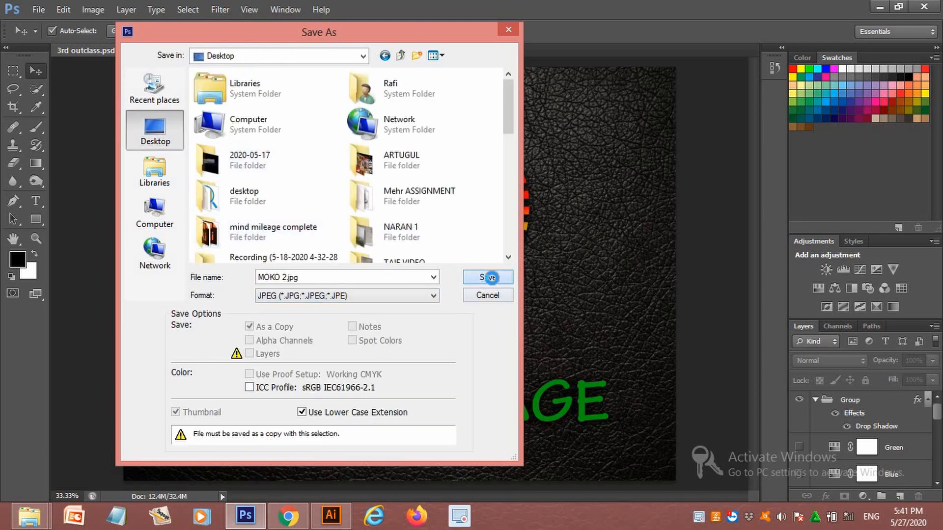
{"action": "left_click", "coordinate": [492, 278]}
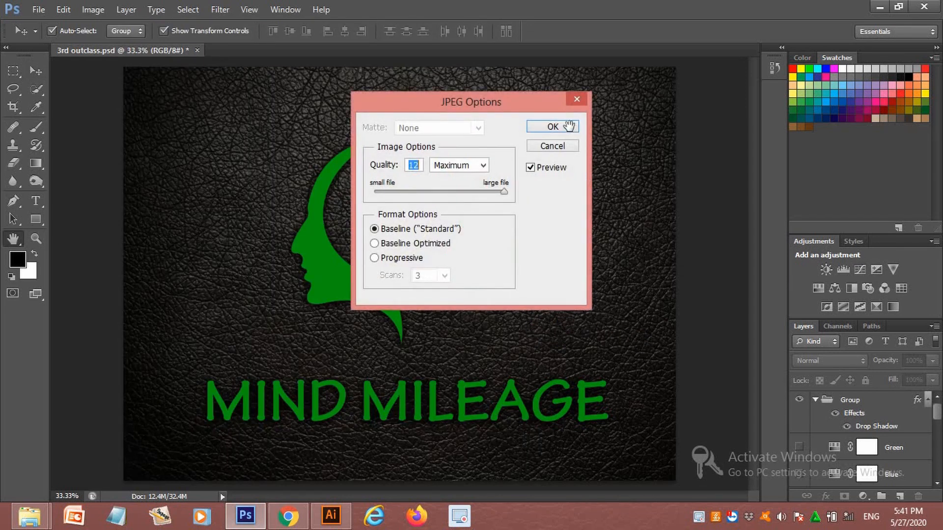
{"action": "left_click", "coordinate": [568, 126]}
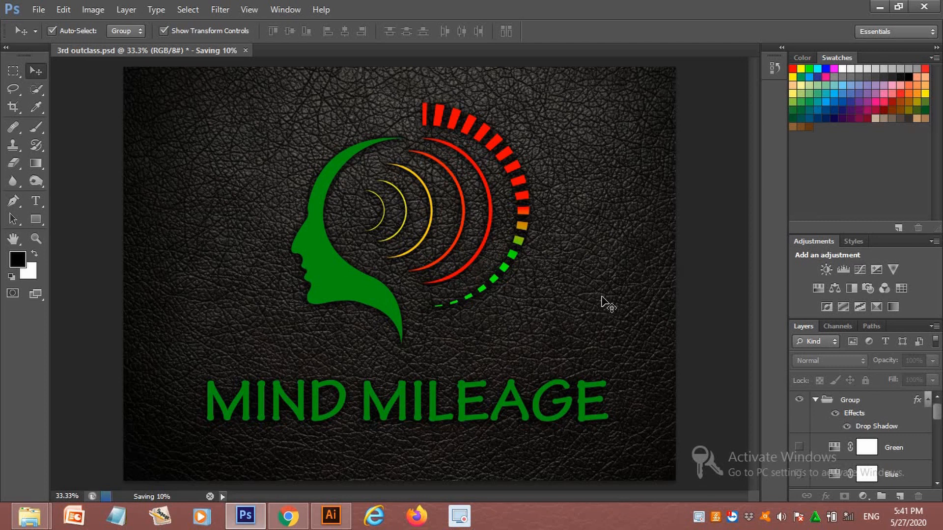
Minimize the open windows, move the MOKO 2 image to an empty area of the desktop and open it in Windows Photo Viewer
{"action": "left_click", "coordinate": [879, 7]}
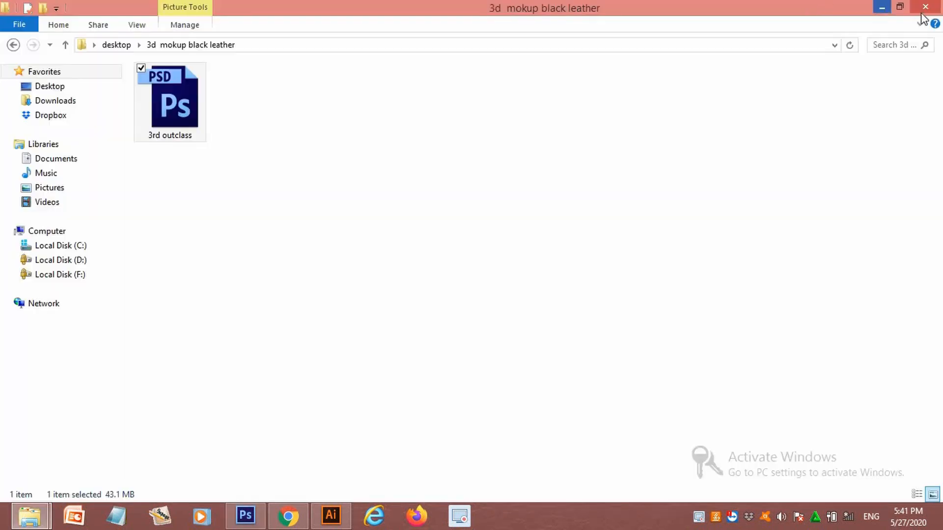
{"action": "left_click", "coordinate": [879, 8]}
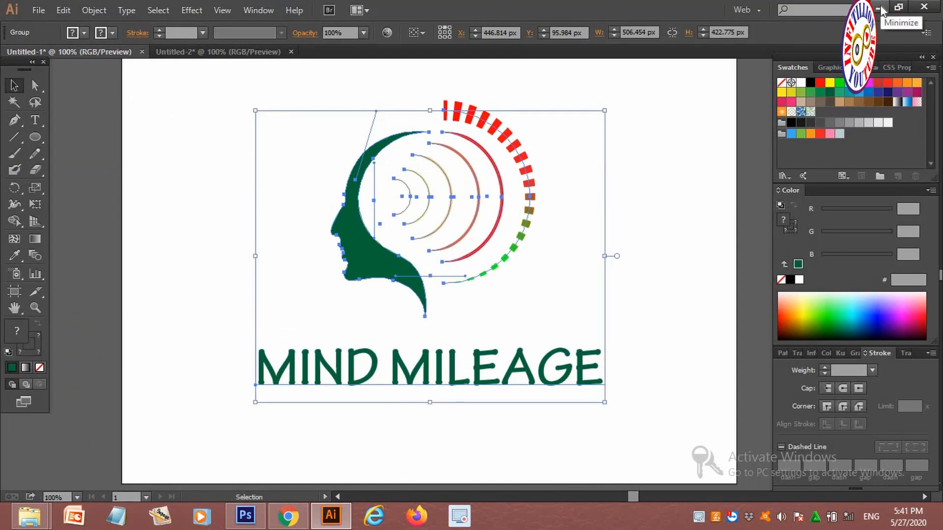
{"action": "left_click", "coordinate": [881, 8]}
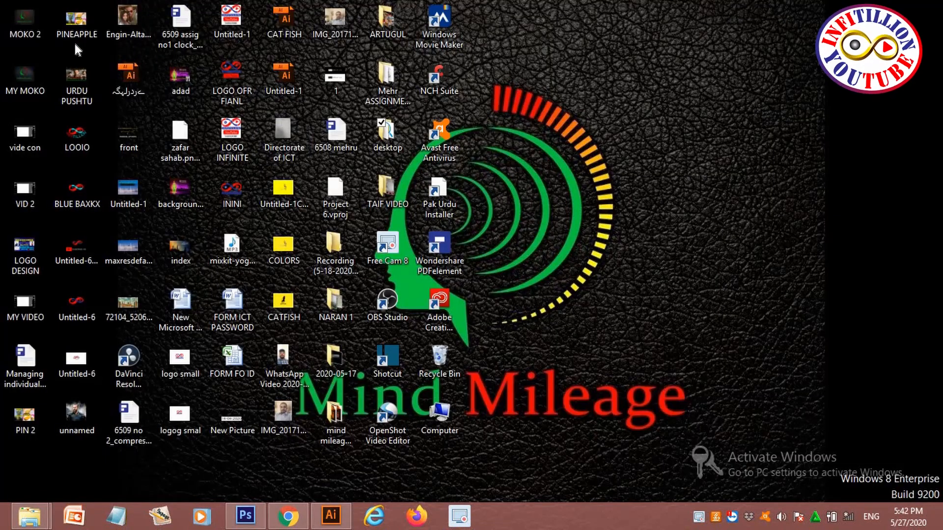
{"action": "left_click_drag", "start_coordinate": [25, 23], "coordinate": [618, 210]}
{"action": "double_click", "coordinate": [618, 210]}
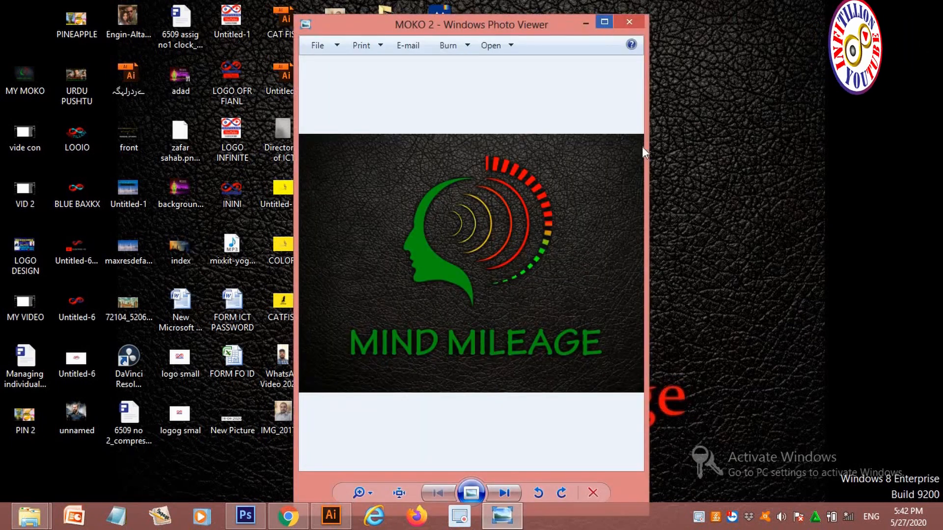
Maximize the photo viewer and examine the exported logo and leather texture up close and as a whole
{"action": "key", "text": "super+Up"}
{"action": "scroll", "coordinate": [520, 268], "scroll_direction": "up", "scroll_amount": 2}
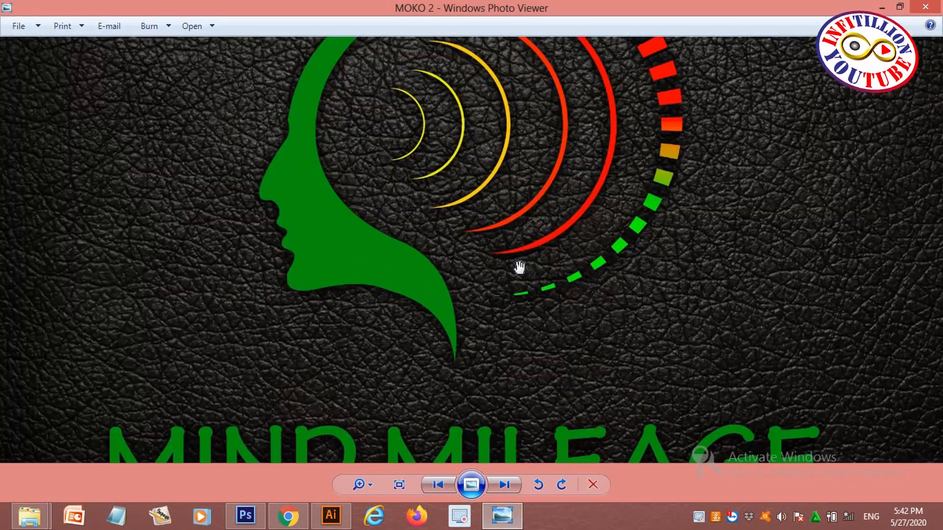
{"action": "left_click_drag", "start_coordinate": [505, 309], "coordinate": [498, 344]}
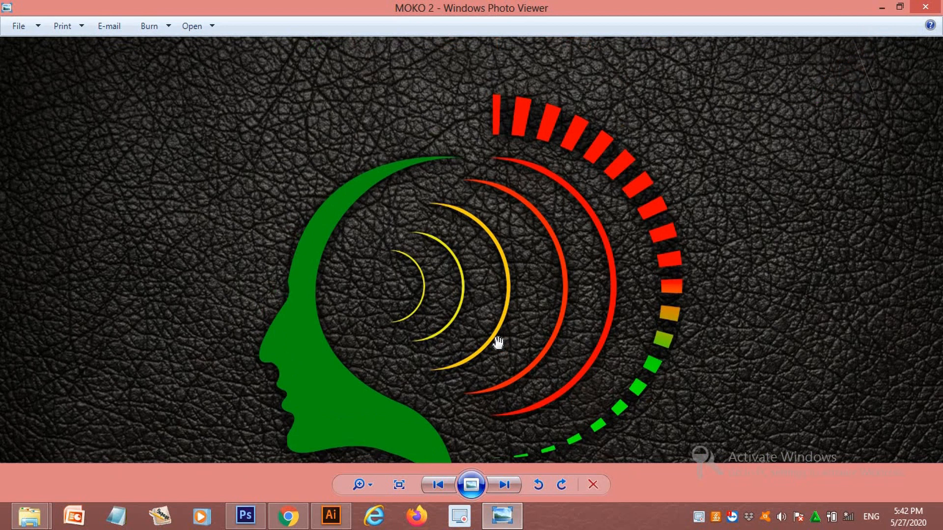
{"action": "scroll", "coordinate": [498, 343], "scroll_direction": "down", "scroll_amount": 2}
{"action": "mouse_move", "coordinate": [498, 299]}
{"action": "left_mouse_down"}
{"action": "mouse_move", "coordinate": [493, 310]}
{"action": "mouse_move", "coordinate": [505, 314]}
{"action": "left_mouse_up"}
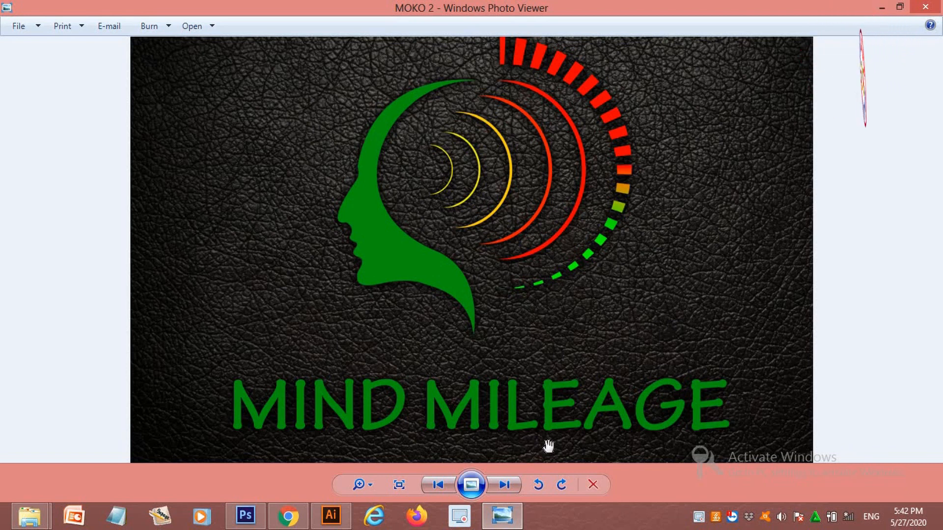
{"action": "left_click", "coordinate": [698, 517]}
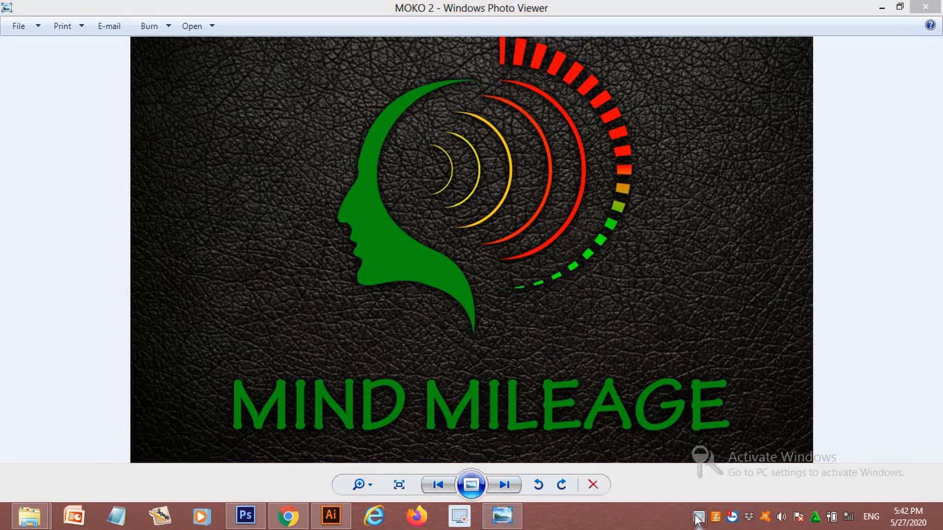